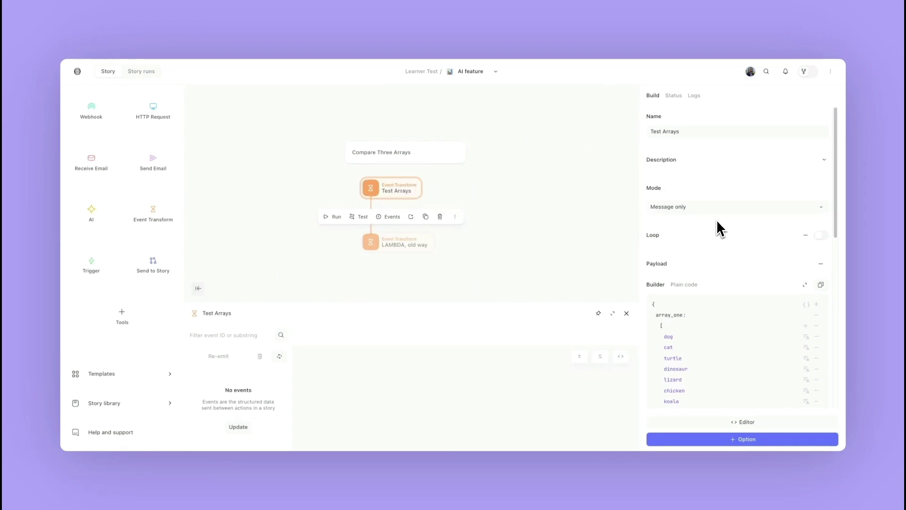
- Review the contents of array_one, array_two and array_three in the Test Arrays payload
scroll(716, 225, "down", 2)
scroll(708, 234, "down", 3)
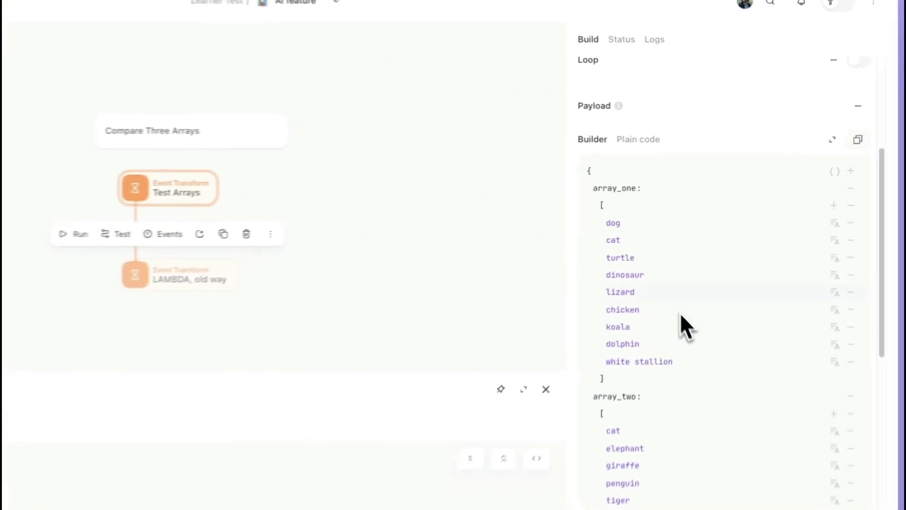
scroll(681, 315, "down", 5)
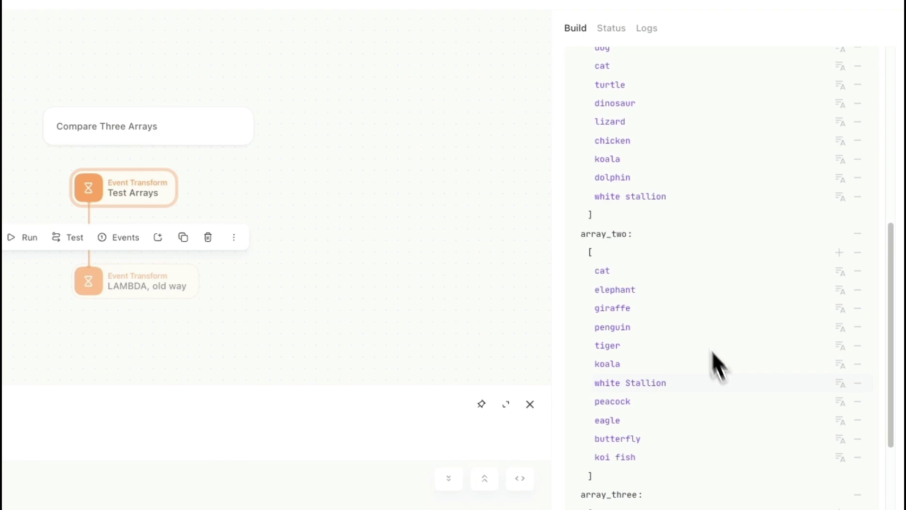
scroll(726, 373, "down", 9)
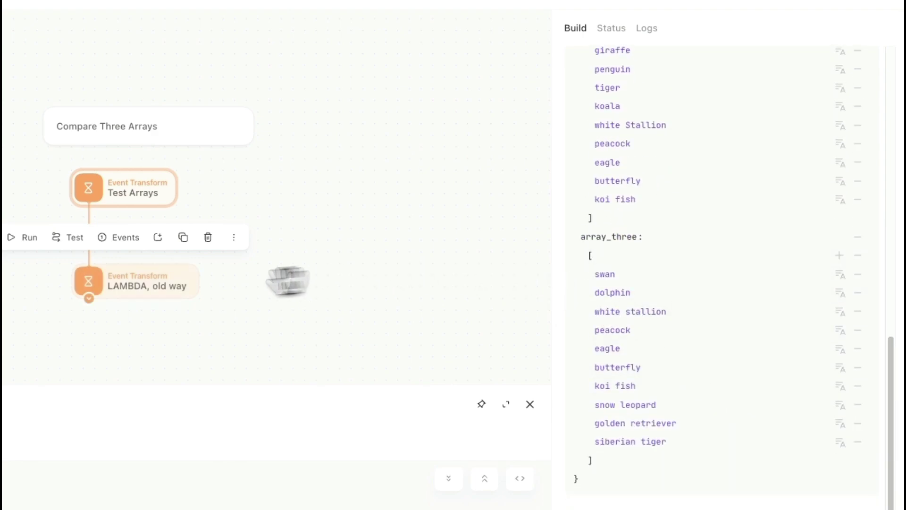
- Examine the full lambda formula in the payload of the "LAMBDA, old way" action
left_click(152, 286)
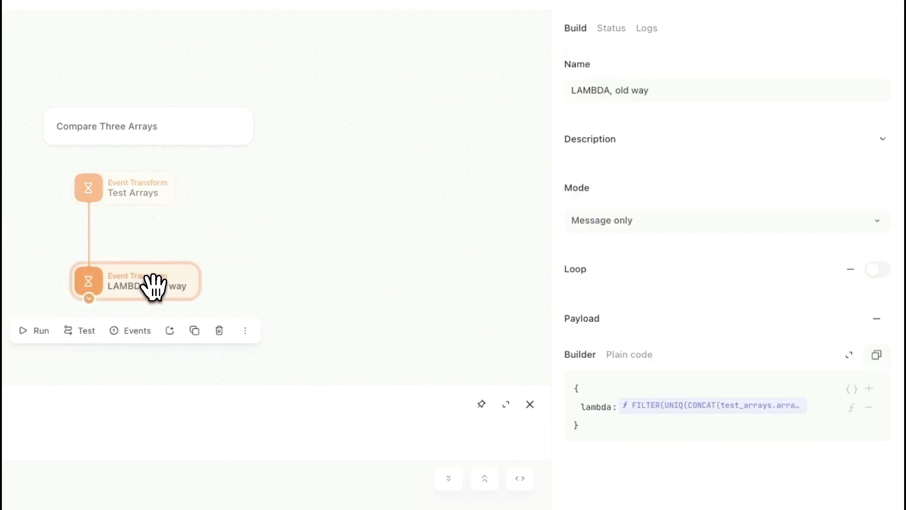
left_click(670, 406)
left_click_drag(234, 327, 269, 331)
left_click_drag(392, 246, 284, 204)
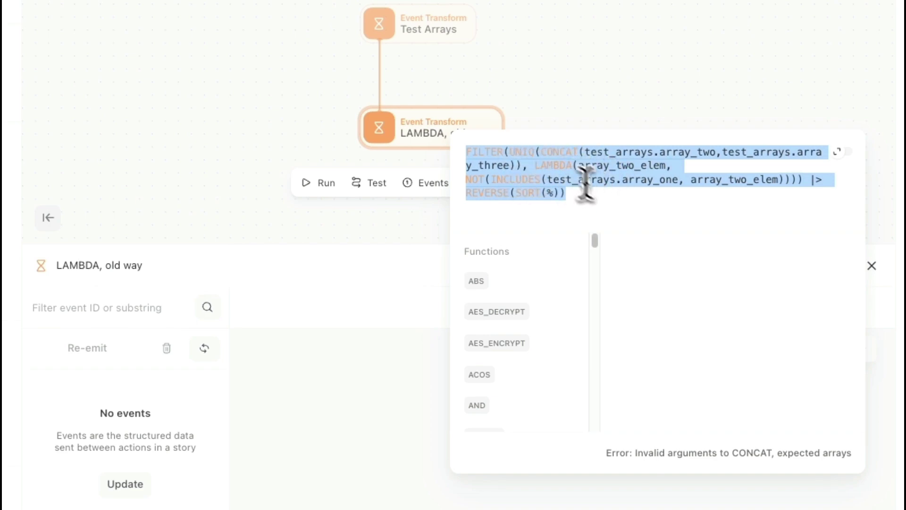
key("Escape")
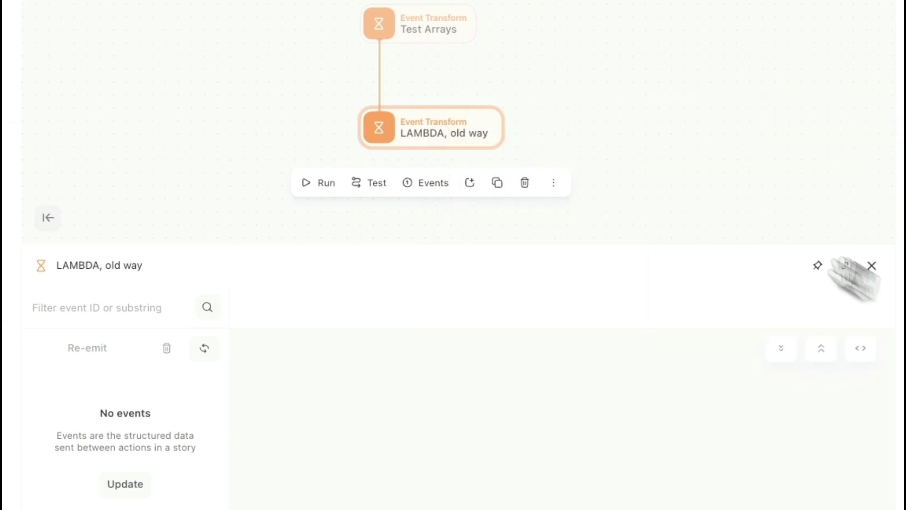
- Run the Test Arrays action and review the lambda array in the resulting "LAMBDA, old way" event
left_click(441, 37)
left_click(308, 79)
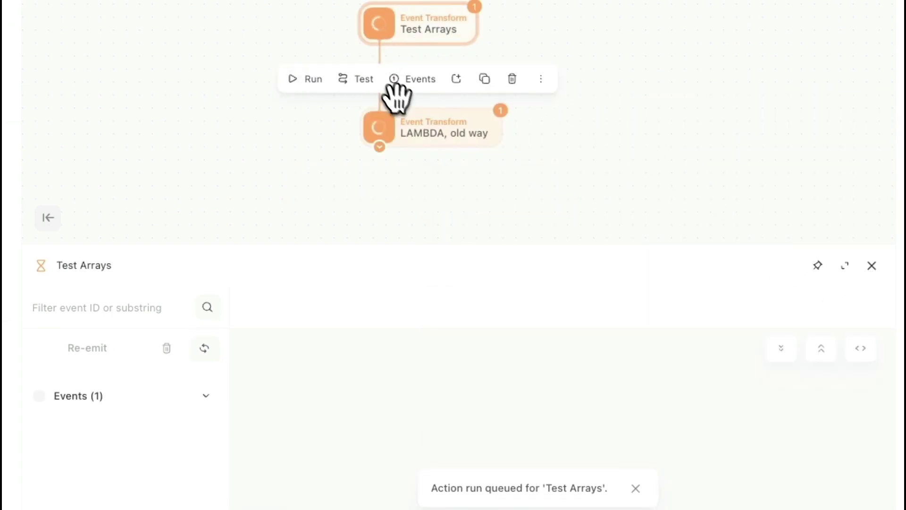
left_click(421, 126)
left_click(413, 384)
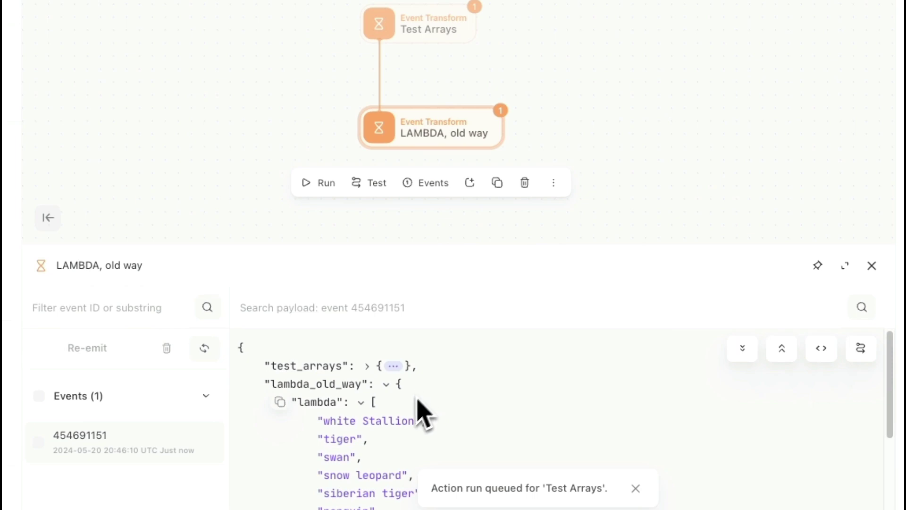
scroll(420, 413, "down", 1)
left_click_drag(500, 259, 507, 174)
scroll(375, 402, "down", 2)
left_click_drag(395, 467, 317, 299)
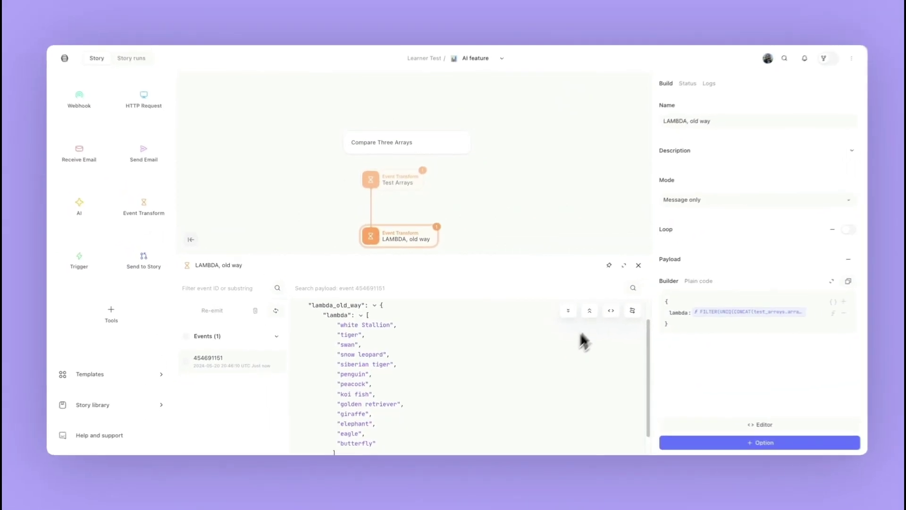
left_click(871, 181)
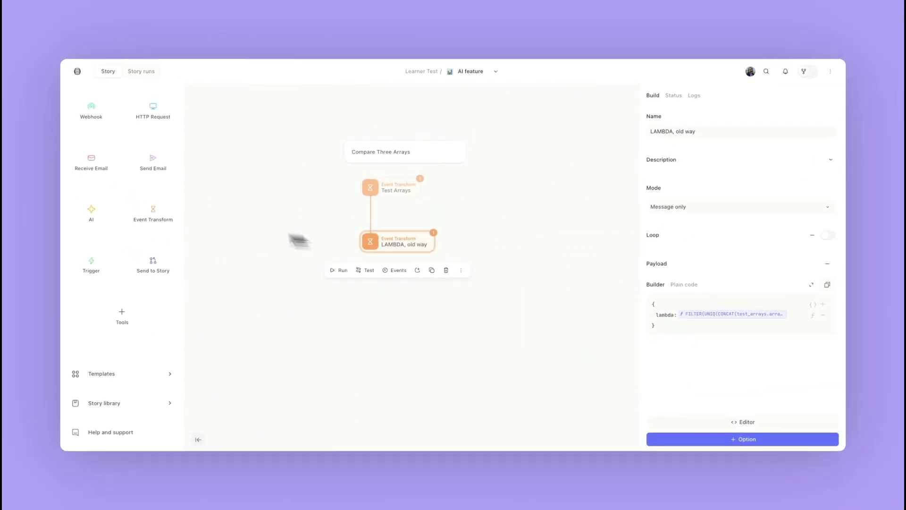
- Add an Event Transform action beside "LAMBDA, old way", set its mode to Automatic and name it "Update list"
left_click_drag(162, 226, 490, 238)
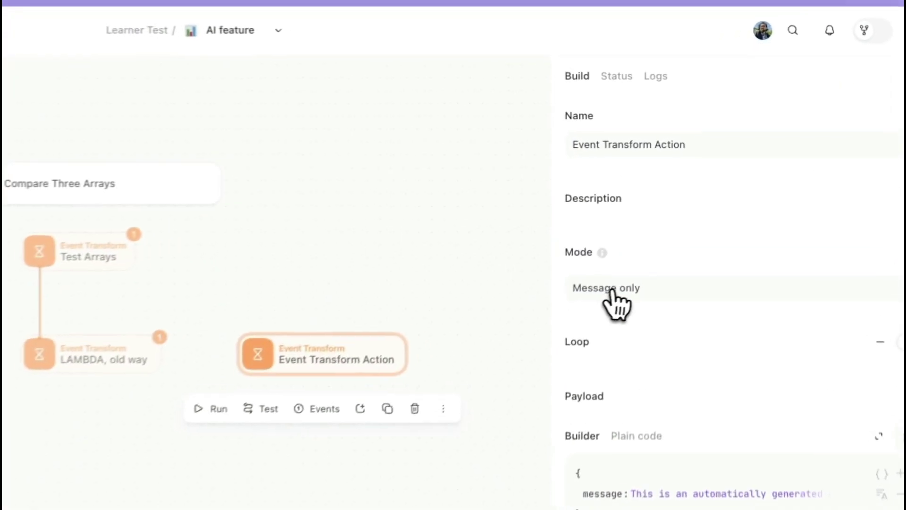
left_click(676, 208)
left_click(606, 192)
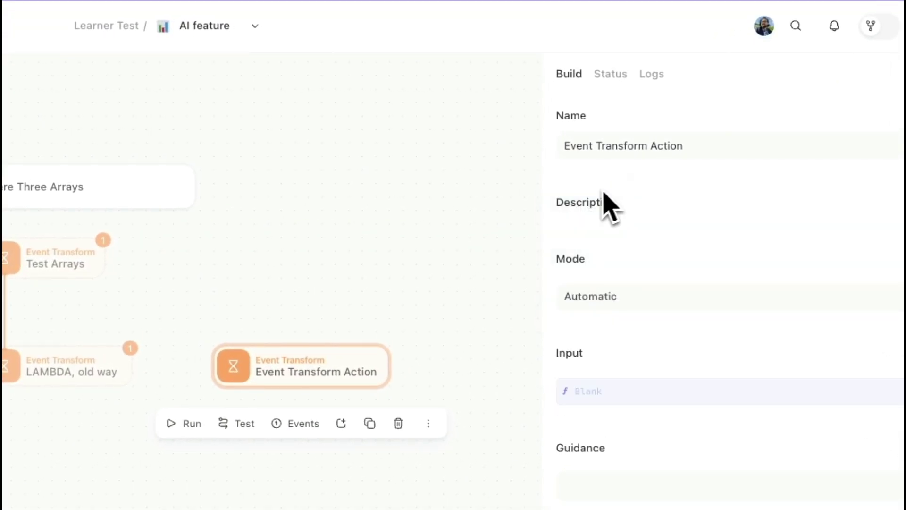
left_click(647, 146)
triple_click(648, 146)
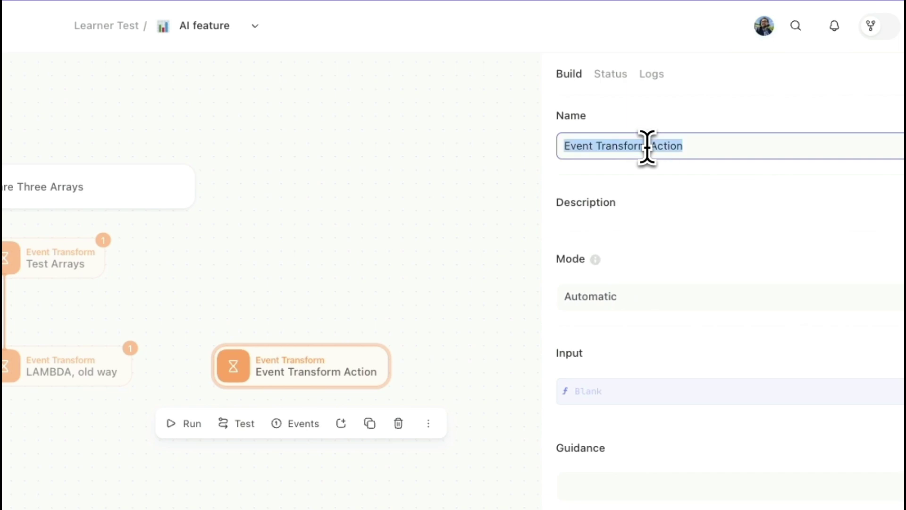
type("Update list")
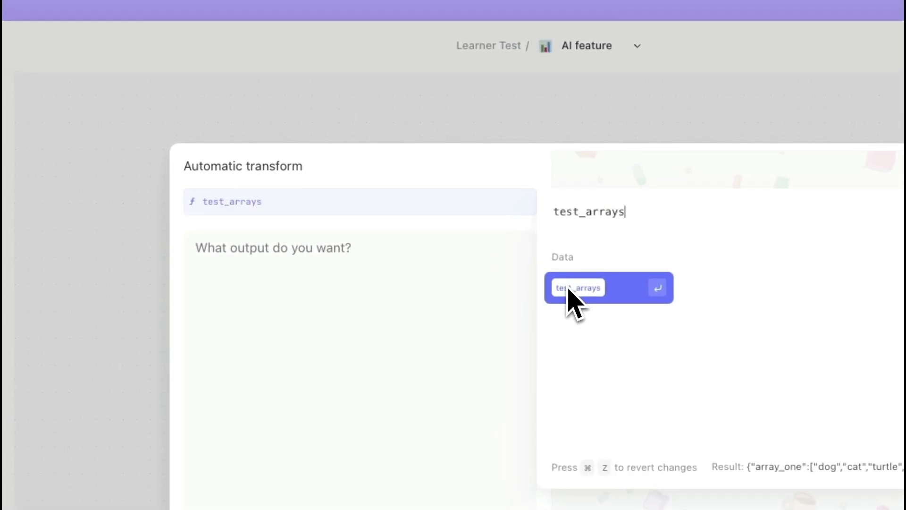
- Preview the arrays contained in the test_arrays input and place the cursor in the output description
mouse_move(750, 392)
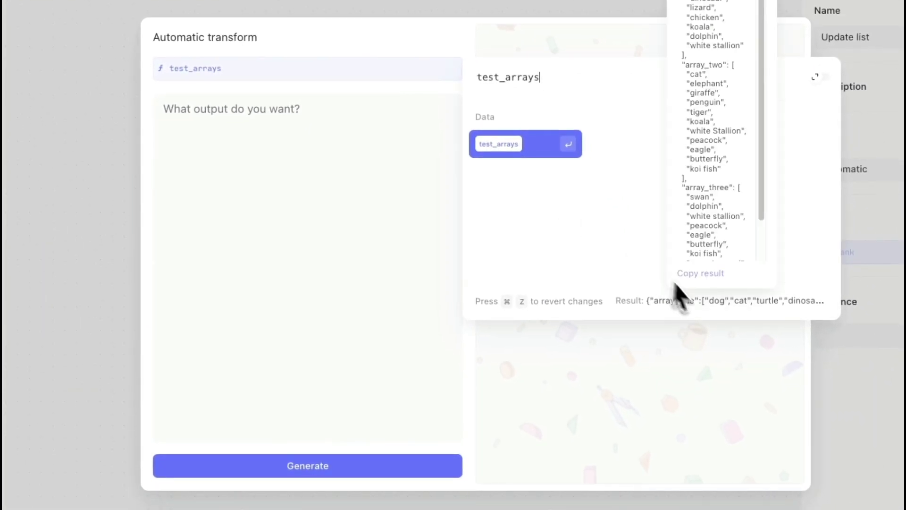
scroll(722, 244, "down", 2)
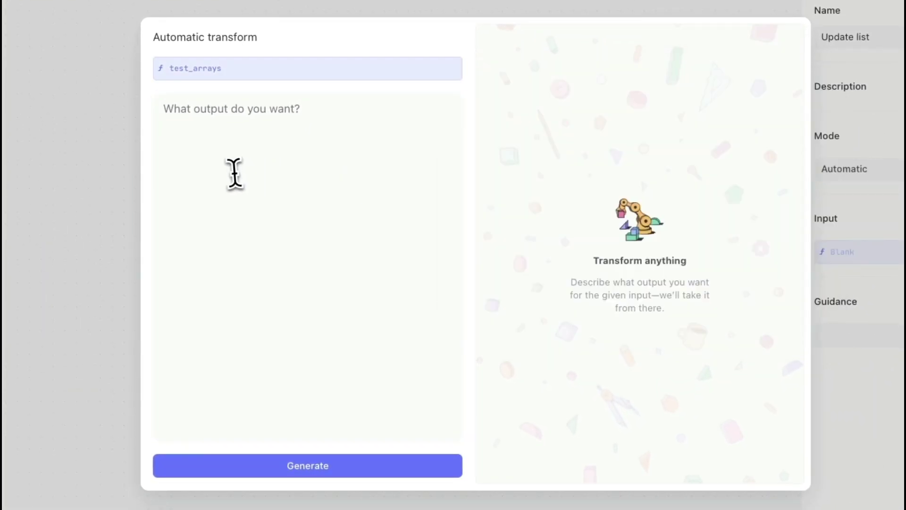
left_click(268, 134)
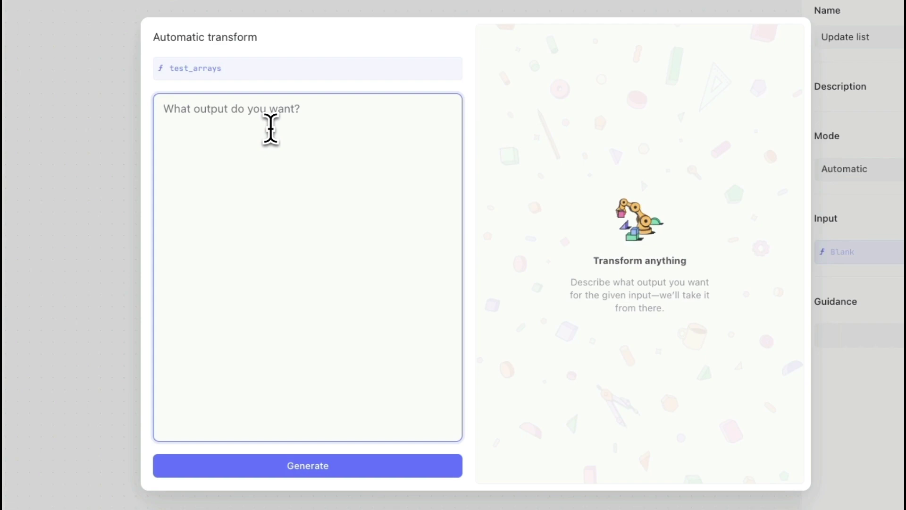
type("Comp")
key("ctrl+a")
key("BackSpace")
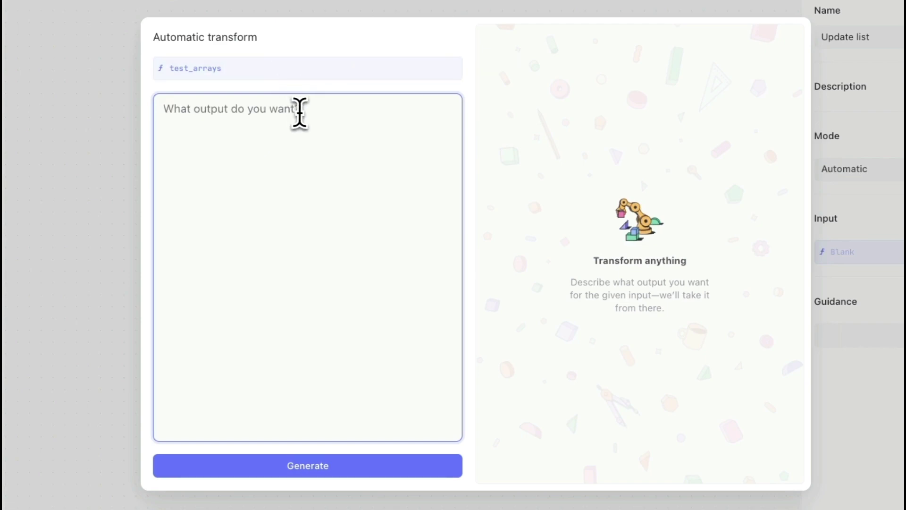
- Generate and save the transform with prompt "Give me values from array two and three that are not present in array one in reverse alphabetical order."
type("Give me values from array two and three that are")
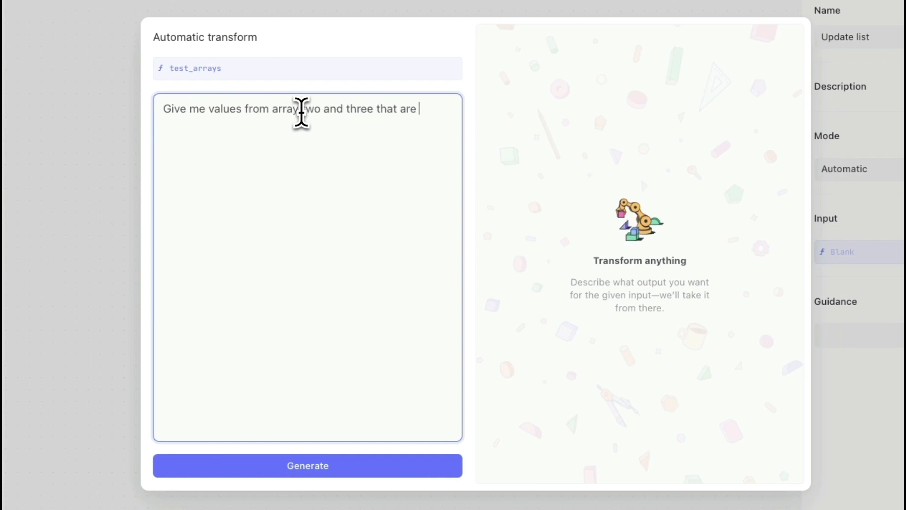
type(" not present in array one in rev")
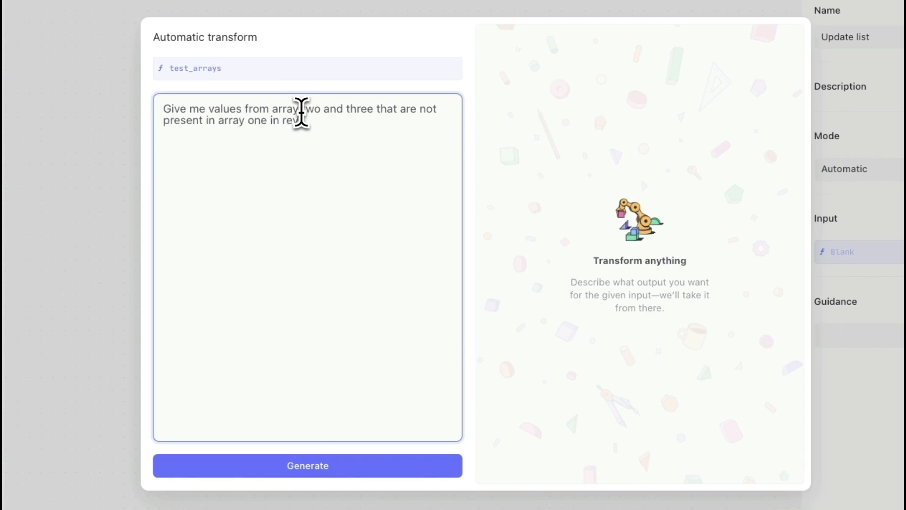
type("erse alphabetical order.")
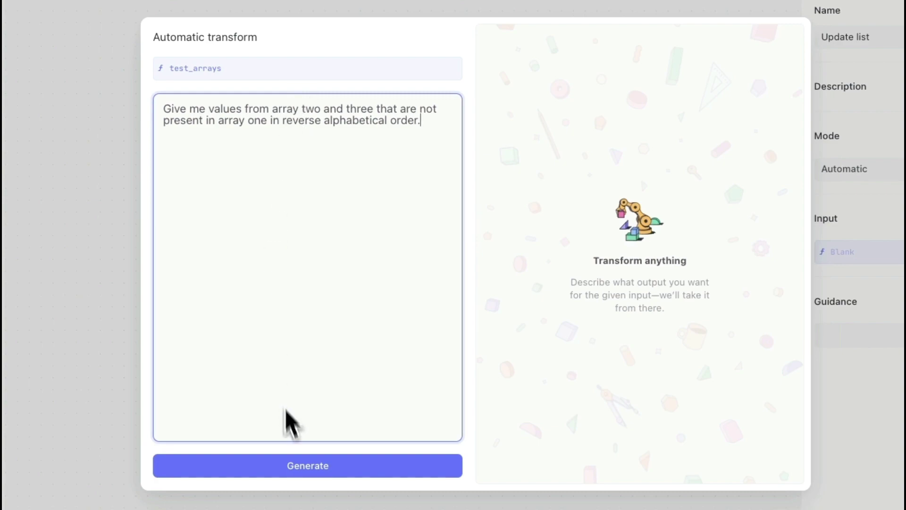
left_click(300, 466)
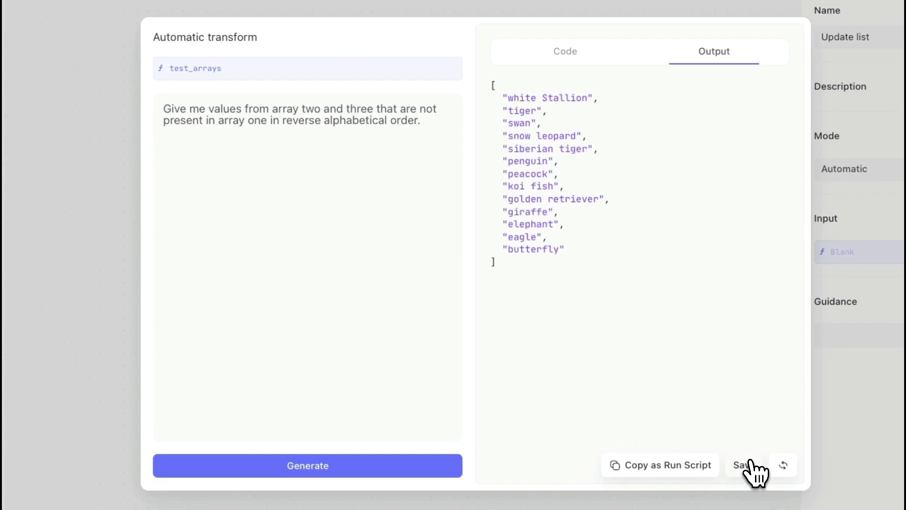
left_click(751, 465)
- Run the Test Arrays action and expand the output list in the resulting Update list event
left_click(398, 189)
left_click(334, 216)
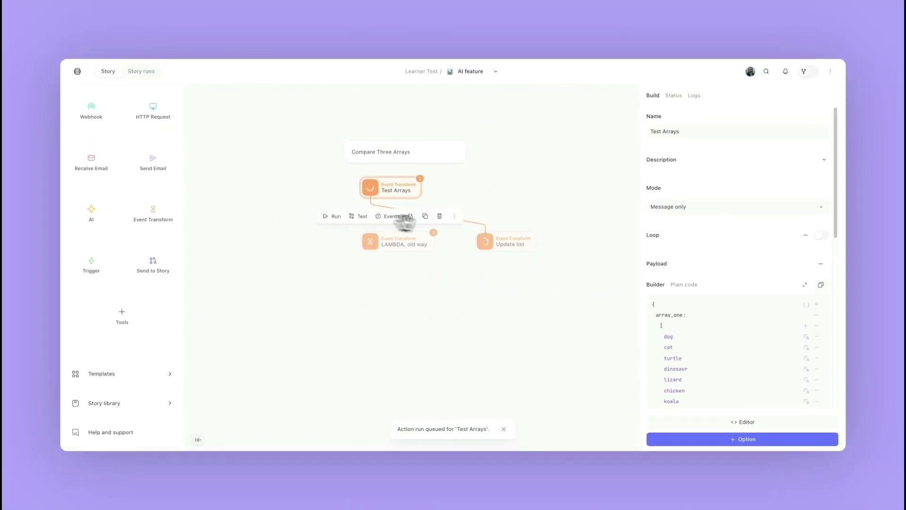
left_click(508, 242)
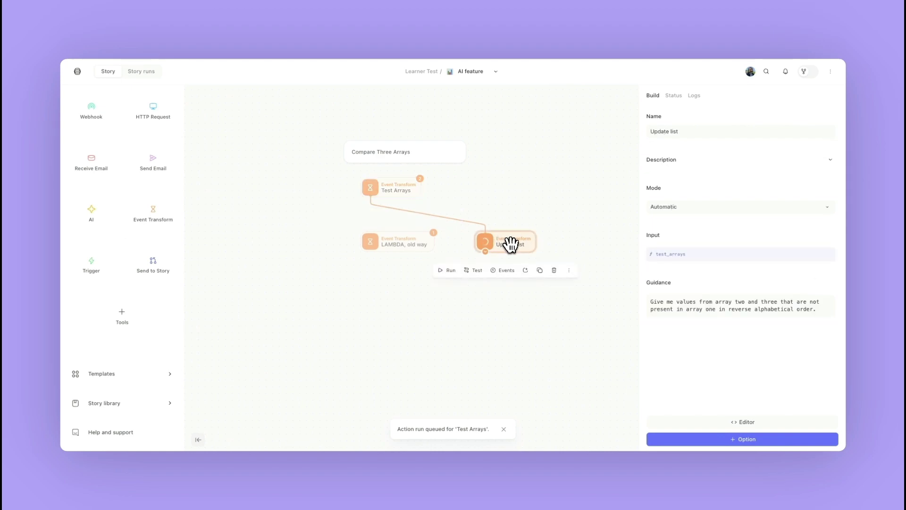
left_click(504, 270)
left_click(378, 332)
left_click(375, 341)
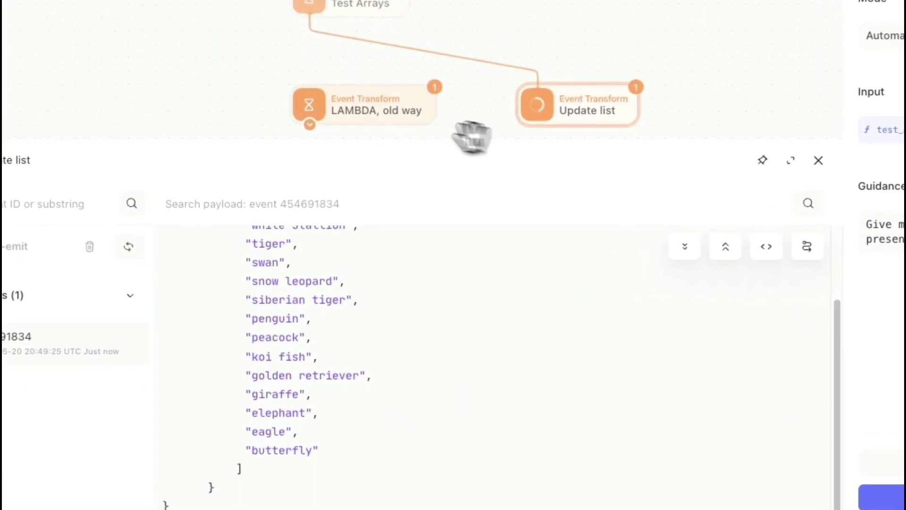
- Review the lambda array in the "LAMBDA, old way" event for comparison, and close the events view
left_click(398, 241)
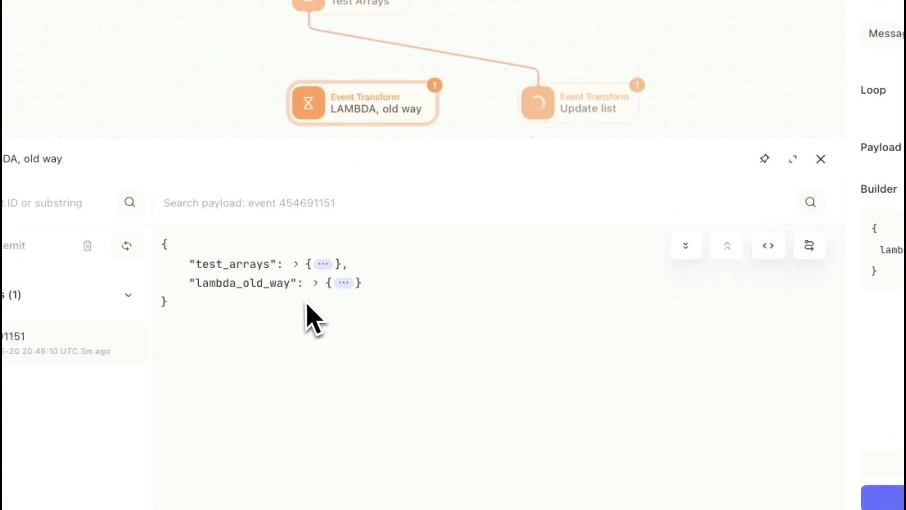
left_click(341, 283)
left_click(316, 302)
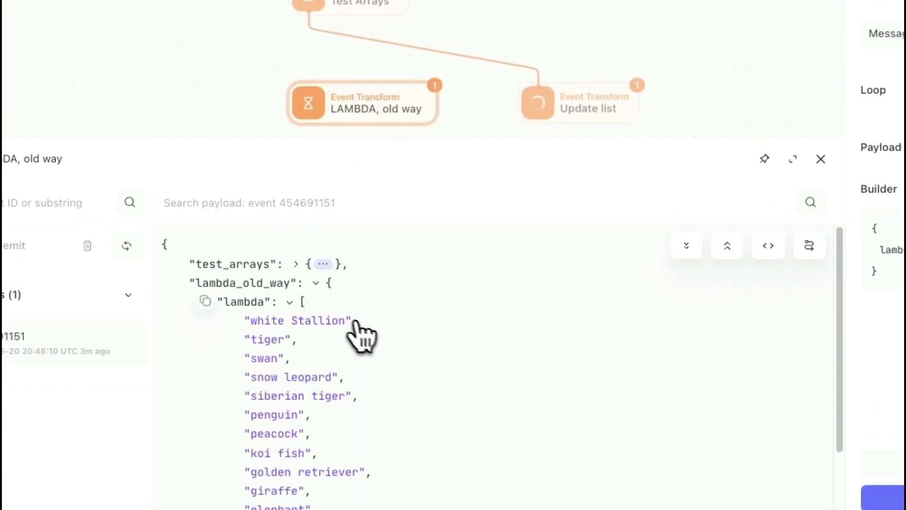
scroll(377, 338, "down", 2)
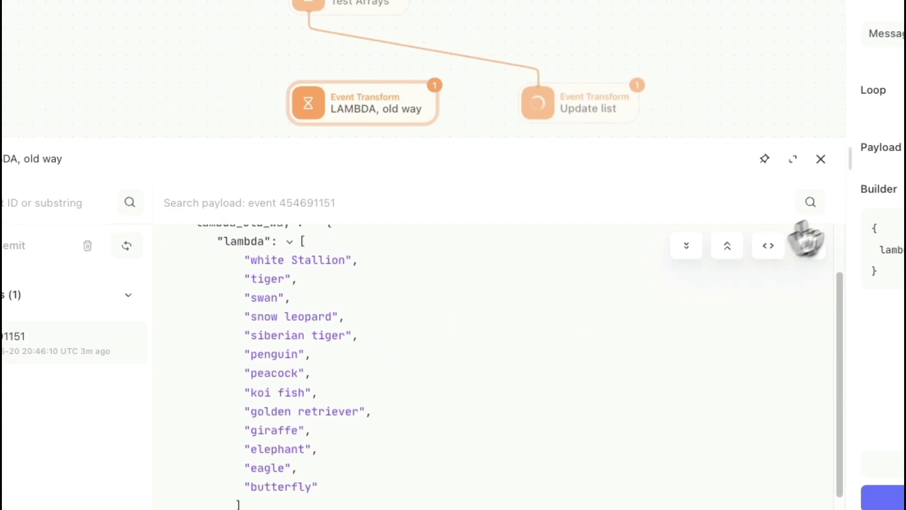
left_click(822, 162)
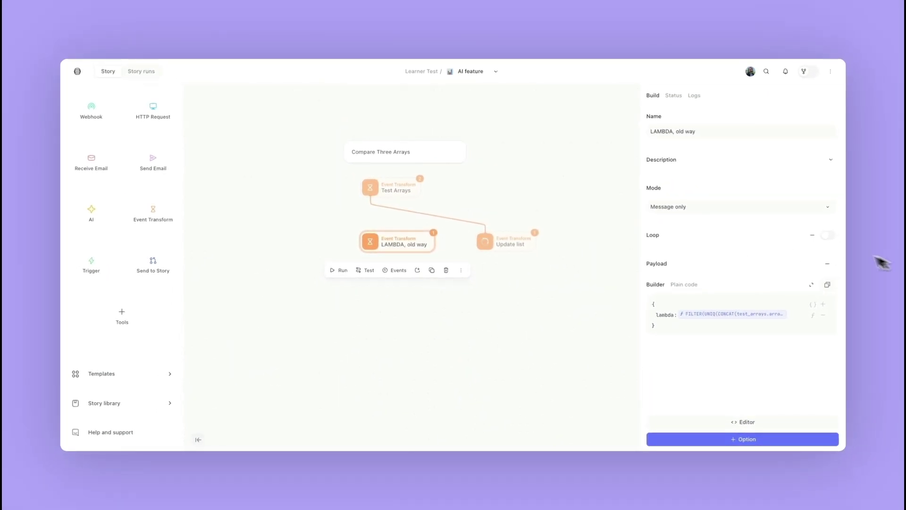
- Reopen the Update list transform with its output shown and append "Only show results that are one word long." to the prompt
left_click(529, 240)
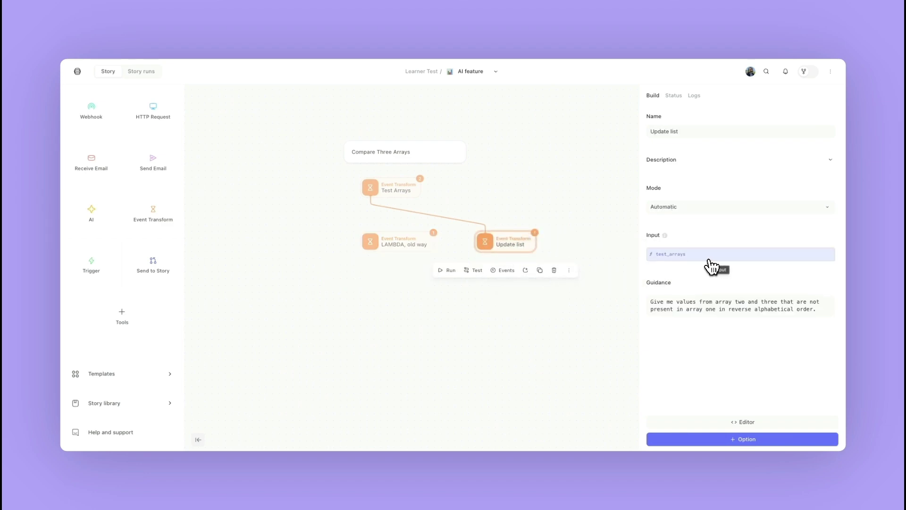
left_click(711, 265)
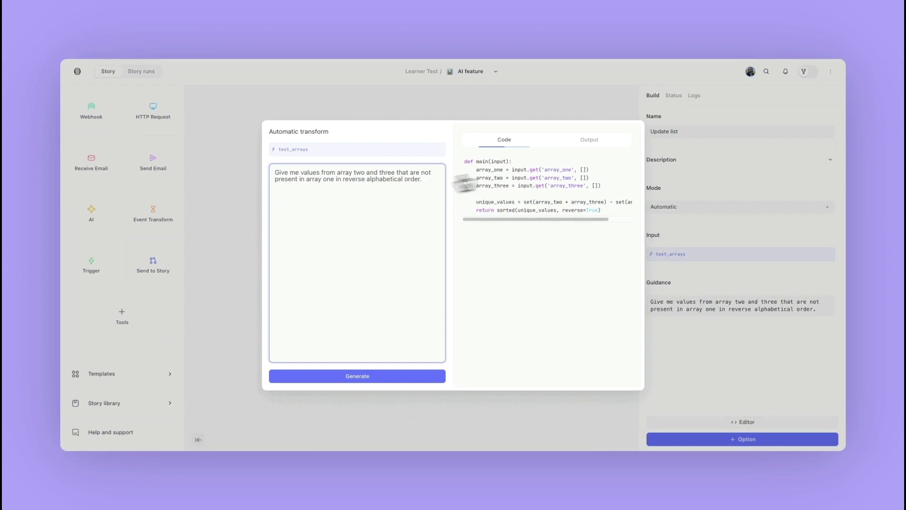
left_click(612, 145)
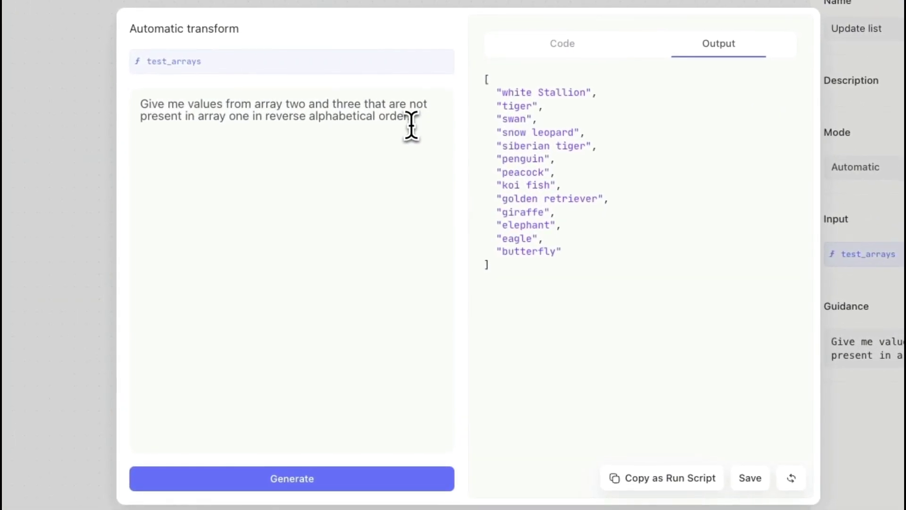
left_click(428, 183)
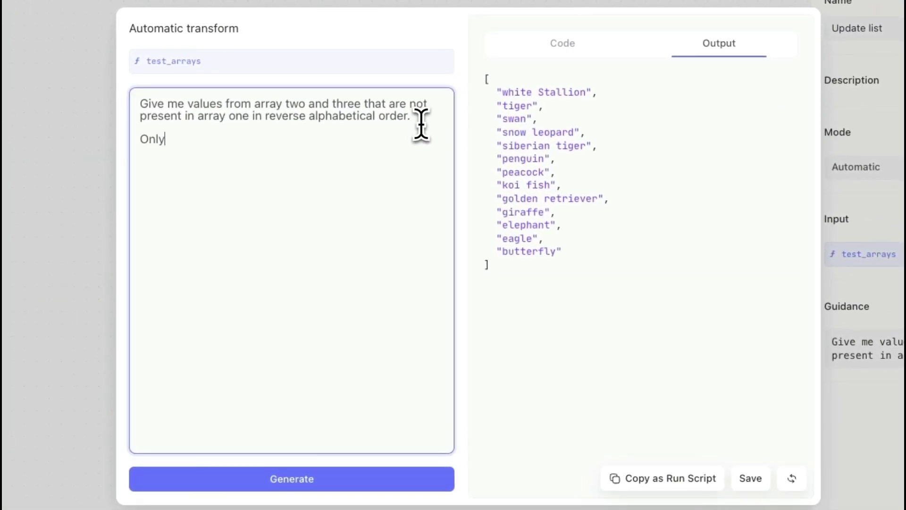
type("Only show results that")
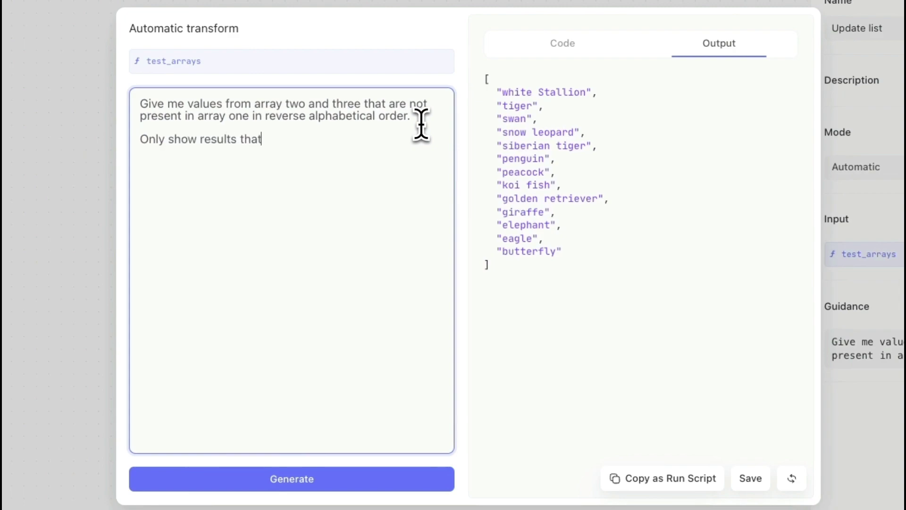
type(" are one word long")
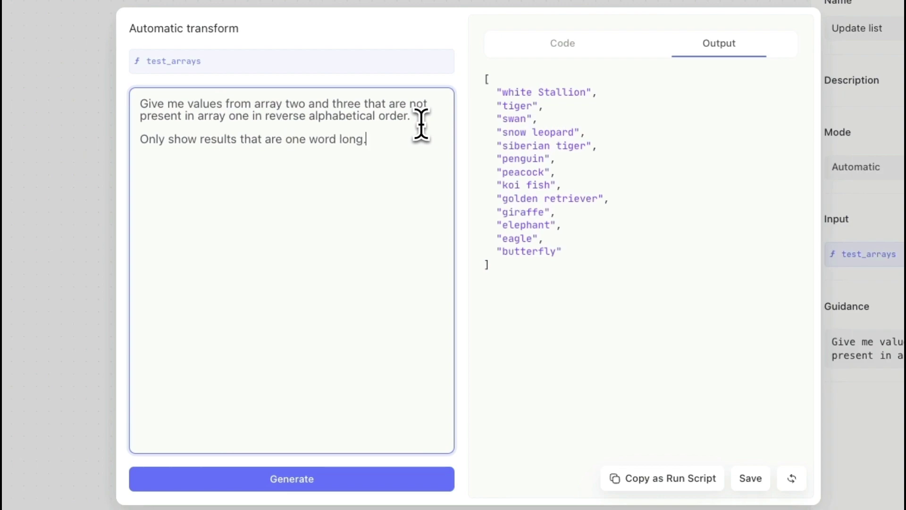
- Generate the transform with the one-word condition, and regenerate it with "Set the first letter capitalized" appended to the prompt
type(".")
left_click(418, 478)
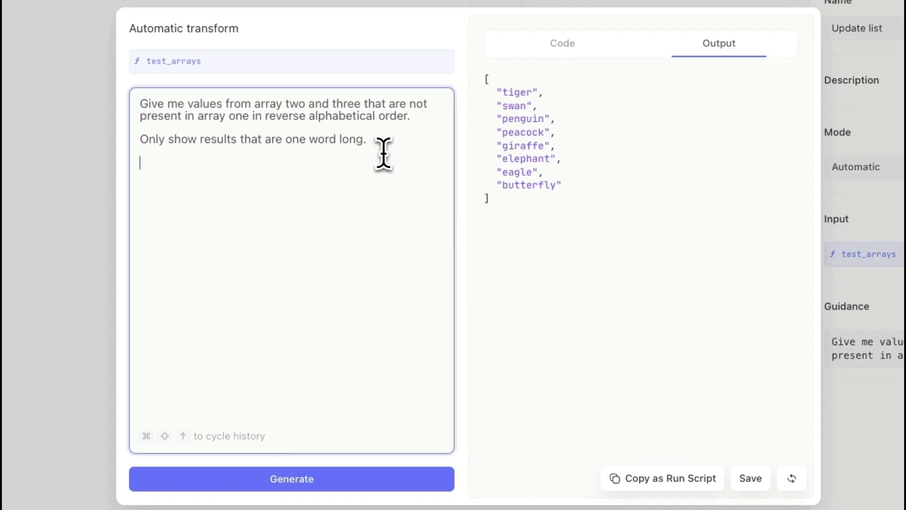
type("Set the first letter cap")
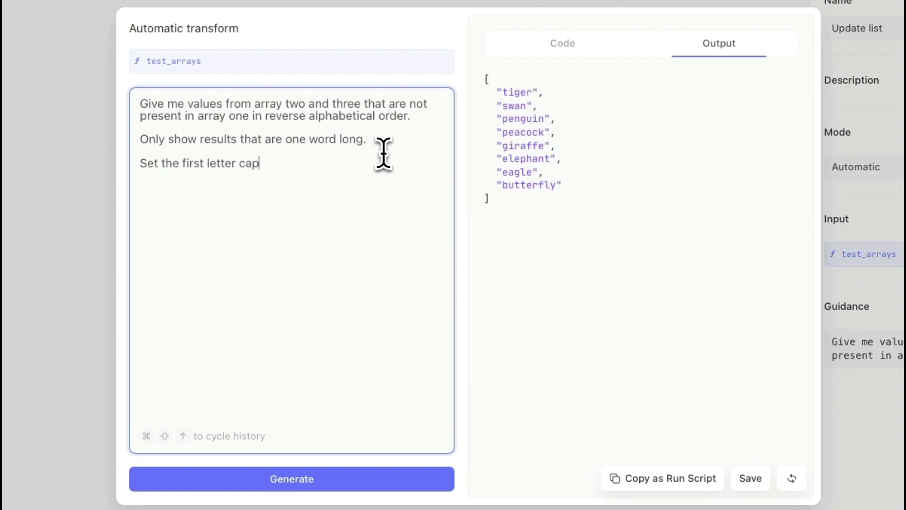
type("italized")
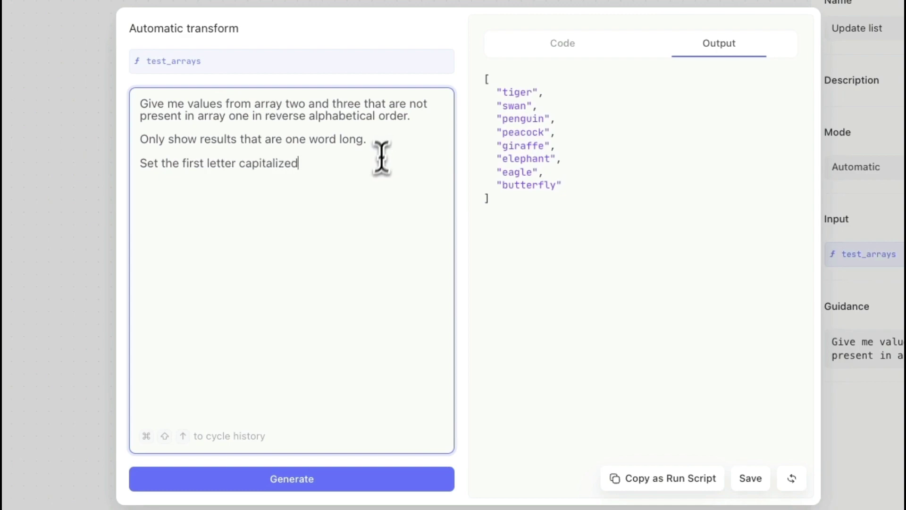
left_click(325, 478)
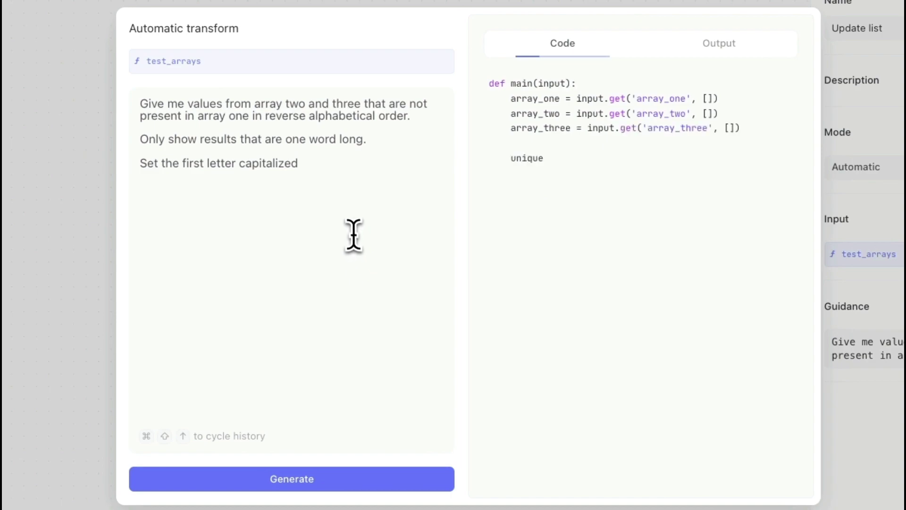
- Cycle through the prompt history between the original and latest versions, and save the transform with the version that capitalizes the first letter
left_click(333, 168)
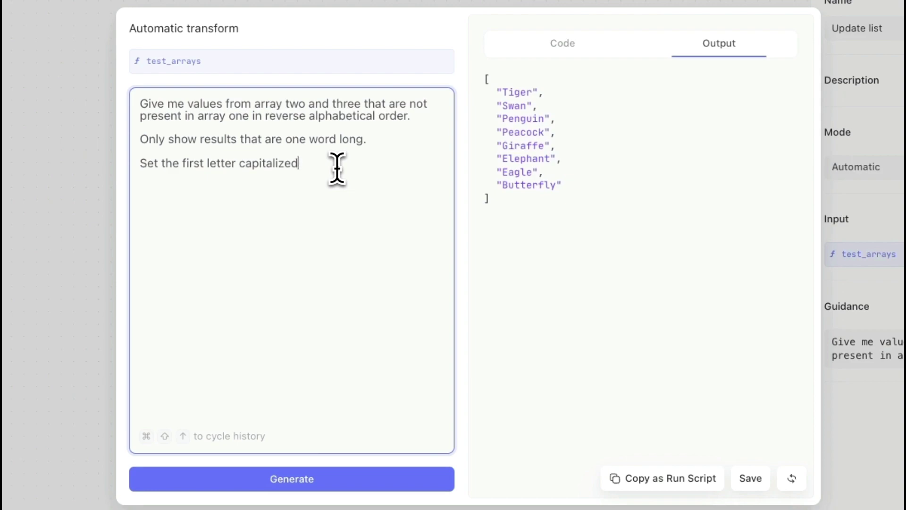
key("super+shift+Up")
key("super+shift+Up")
key("super+shift+Down")
key("super+shift+Down")
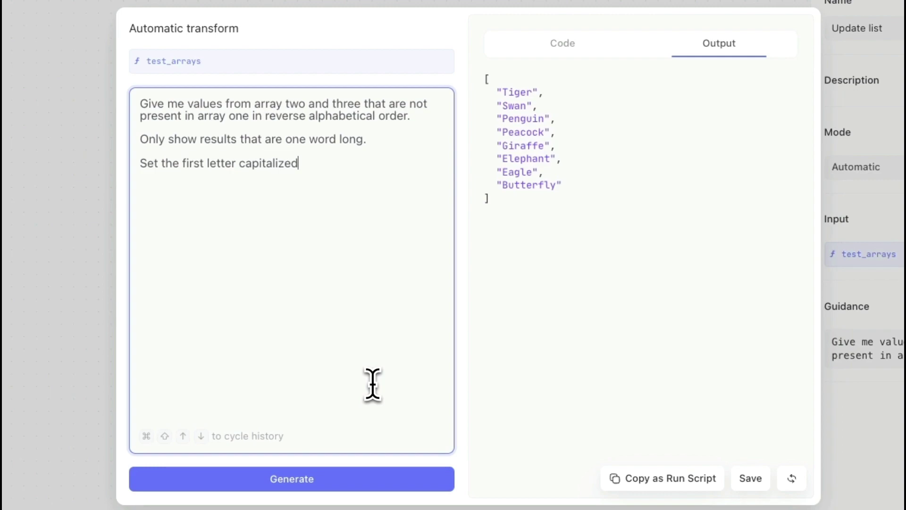
key("super+shift+Up")
key("super+shift+Up")
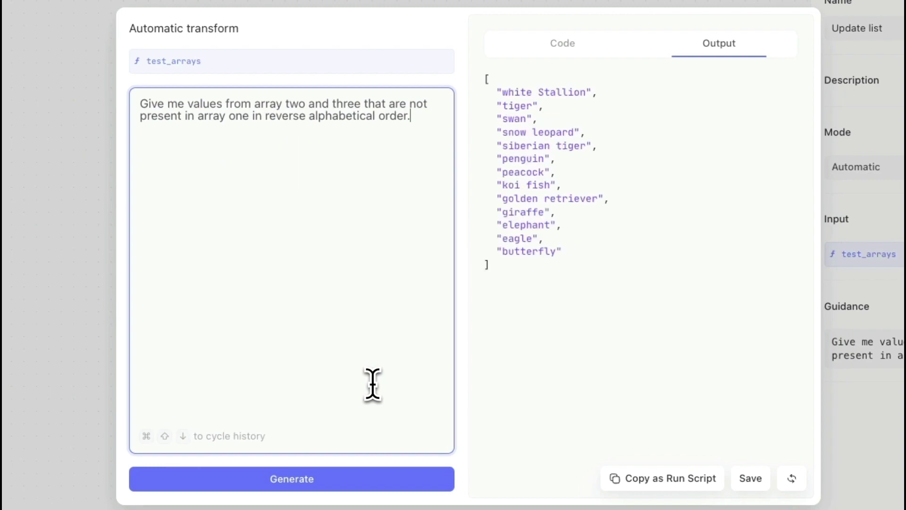
key("super+shift+Down")
key("super+shift+Down")
key("super+shift+Up")
key("super+shift+Down")
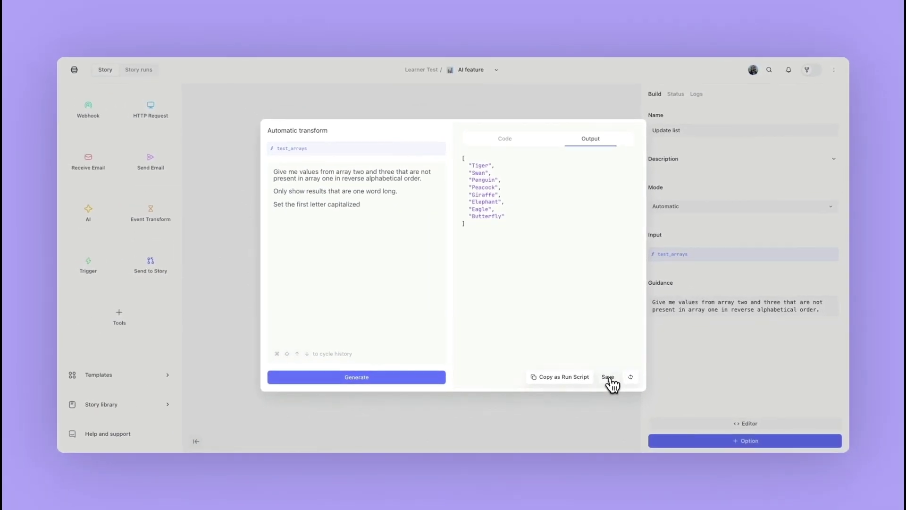
left_click(608, 377)
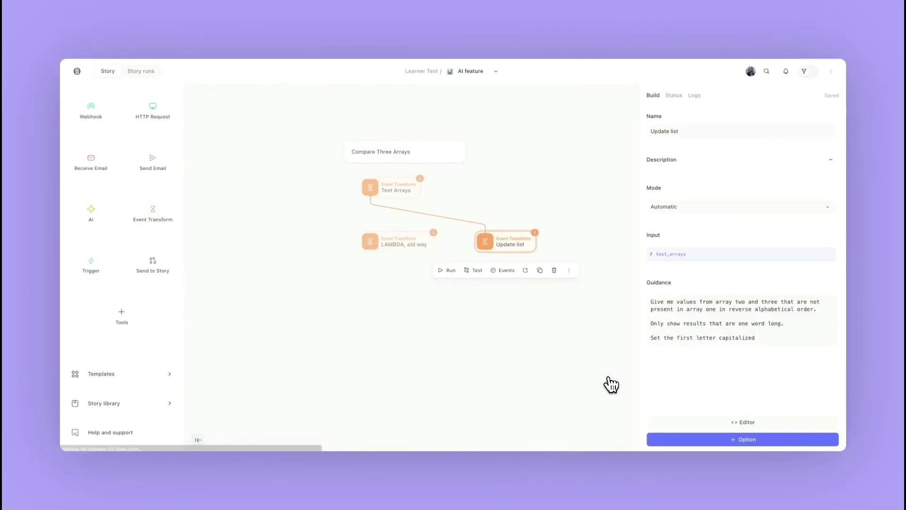